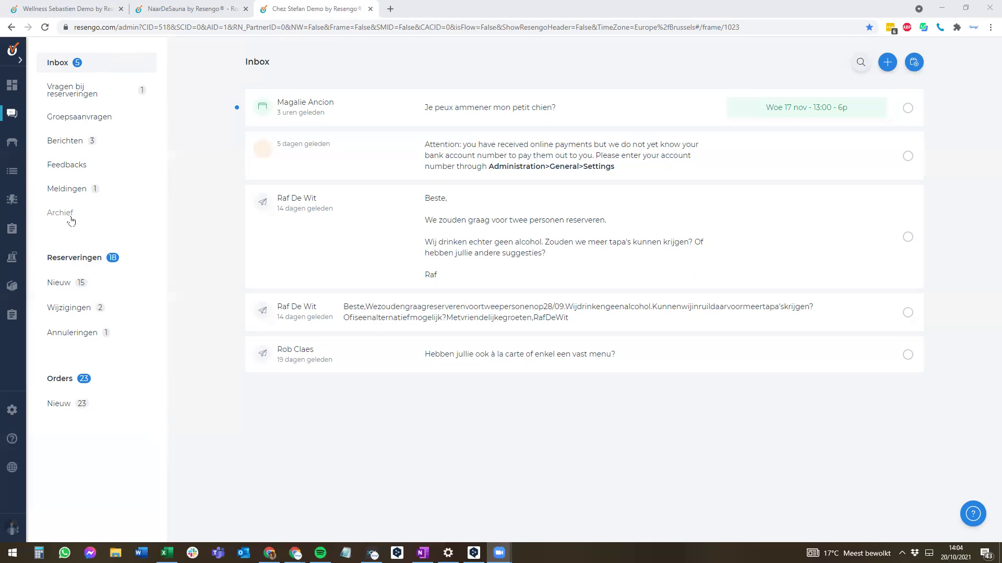
- Open the guest's question in Vragen bij reserveringen and fill the reply with the Dog standard answer
{"action": "left_click", "coordinate": [74, 94]}
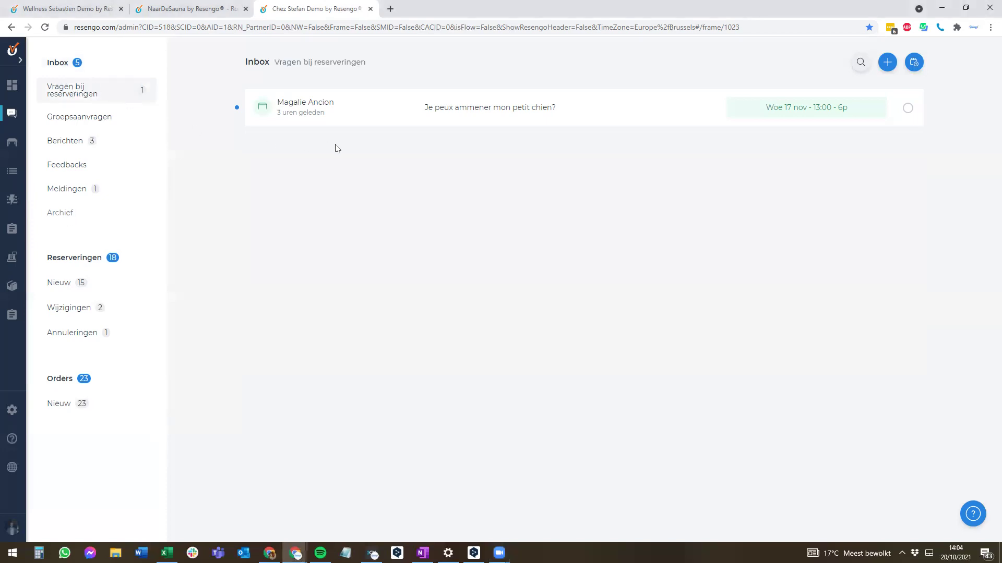
{"action": "left_click", "coordinate": [471, 115]}
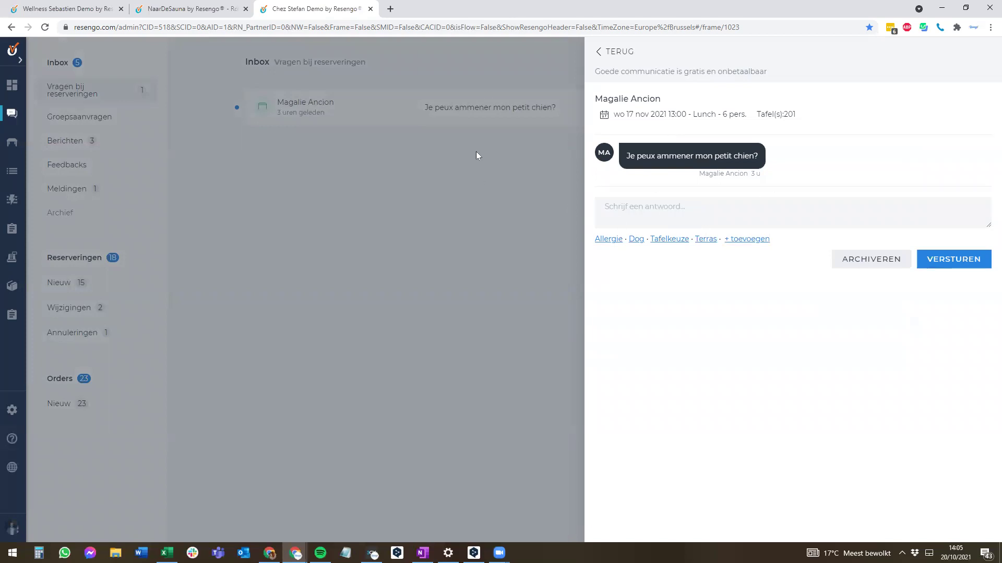
{"action": "left_click", "coordinate": [629, 215]}
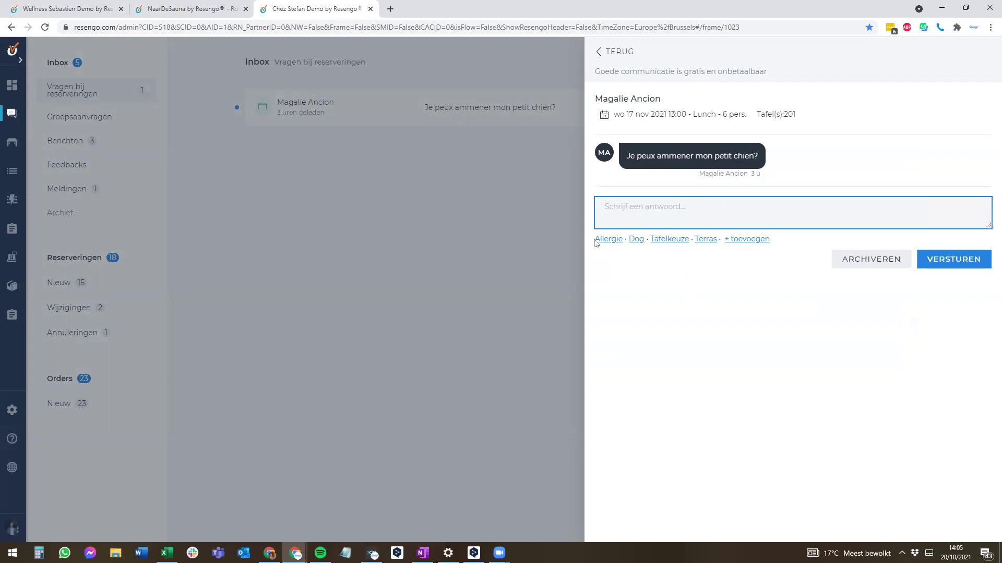
{"action": "left_click", "coordinate": [636, 238]}
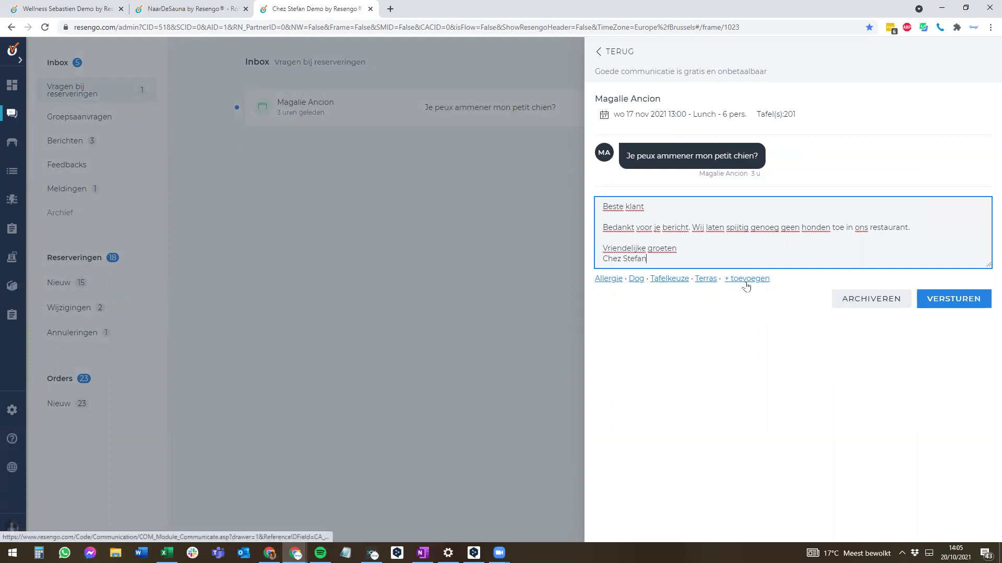
- View the list of standard communications, return to the reply on the dog question and send it
{"action": "left_click", "coordinate": [746, 281]}
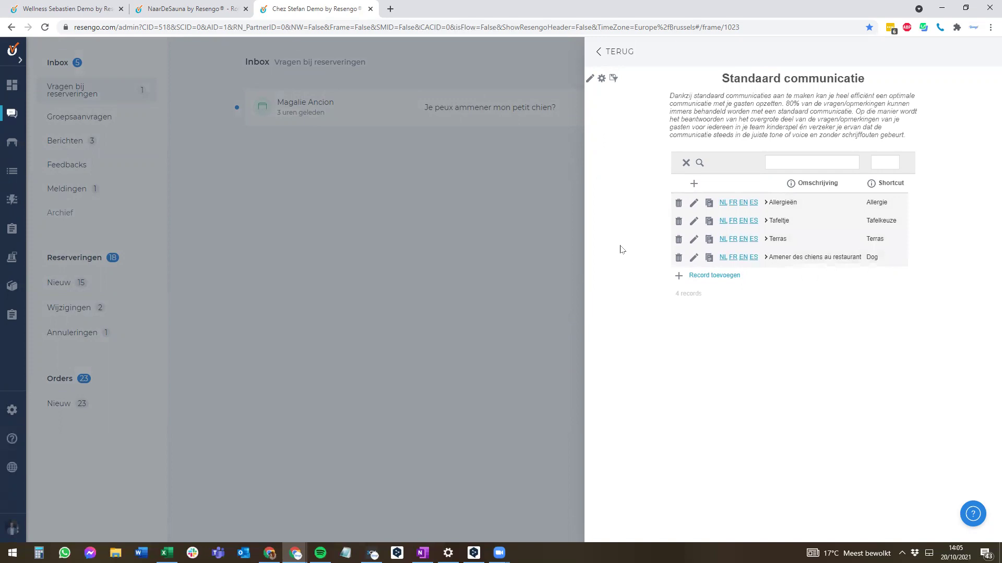
{"action": "left_click", "coordinate": [604, 58]}
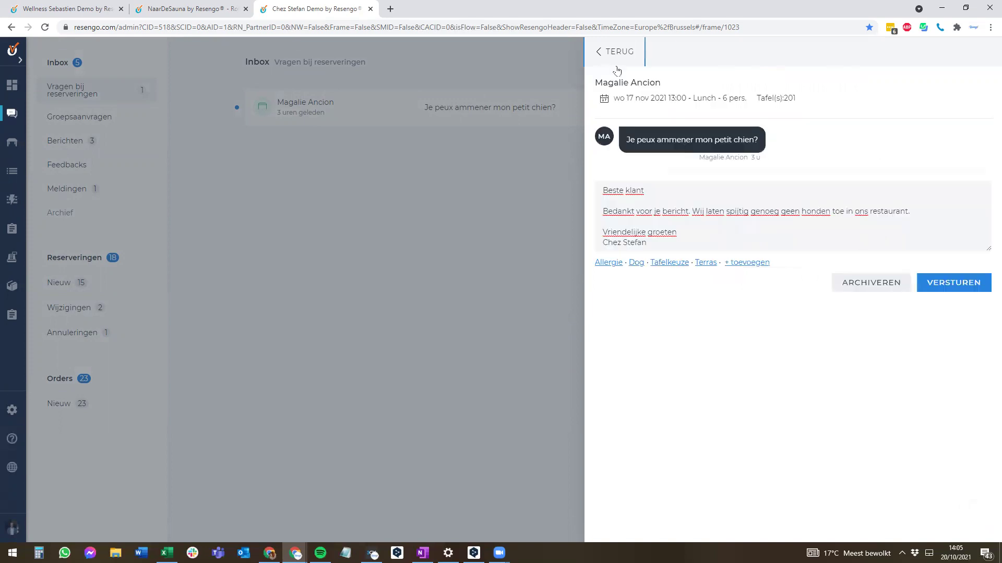
{"action": "left_click", "coordinate": [948, 284]}
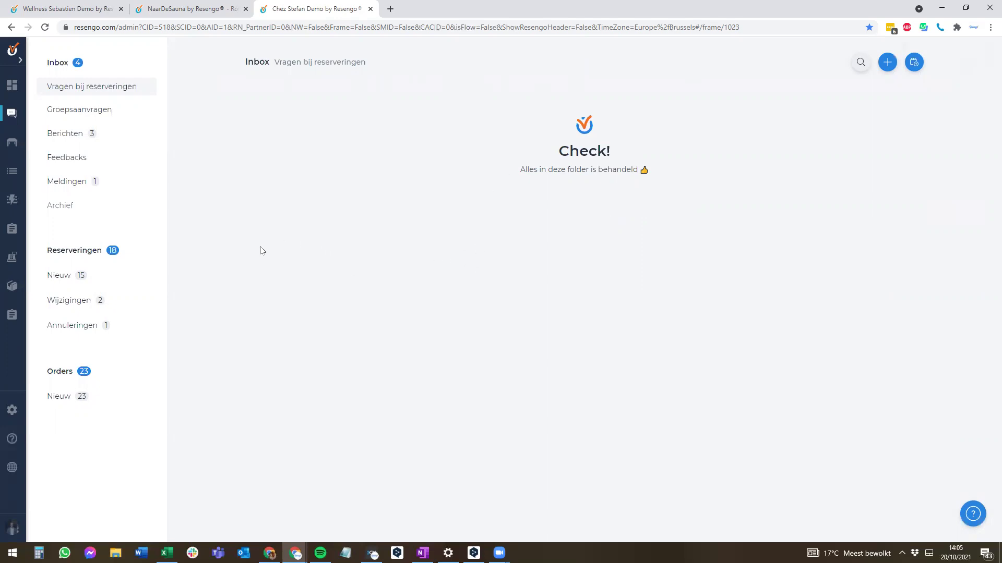
- Read the first message in the Berichten folder, close it and check the Feedbacks and Meldingen folders
{"action": "left_click", "coordinate": [65, 134]}
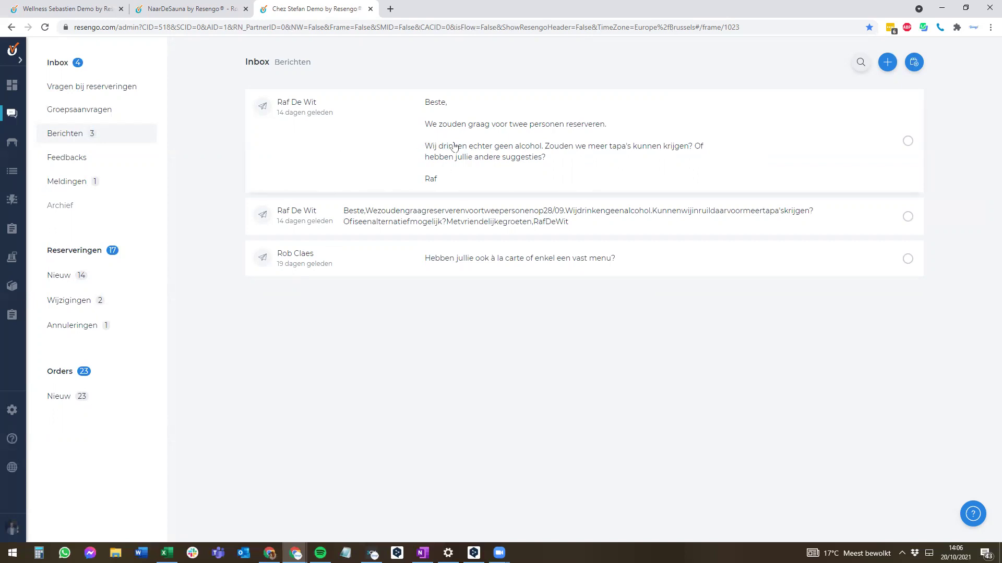
{"action": "left_click_drag", "start_coordinate": [454, 148], "coordinate": [453, 137]}
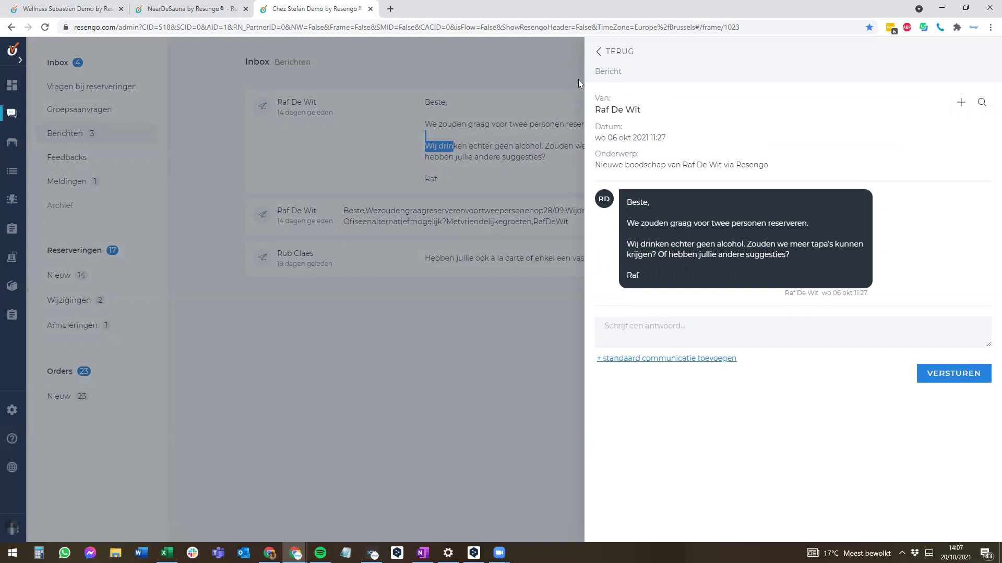
{"action": "left_click", "coordinate": [602, 58]}
{"action": "left_click", "coordinate": [82, 163]}
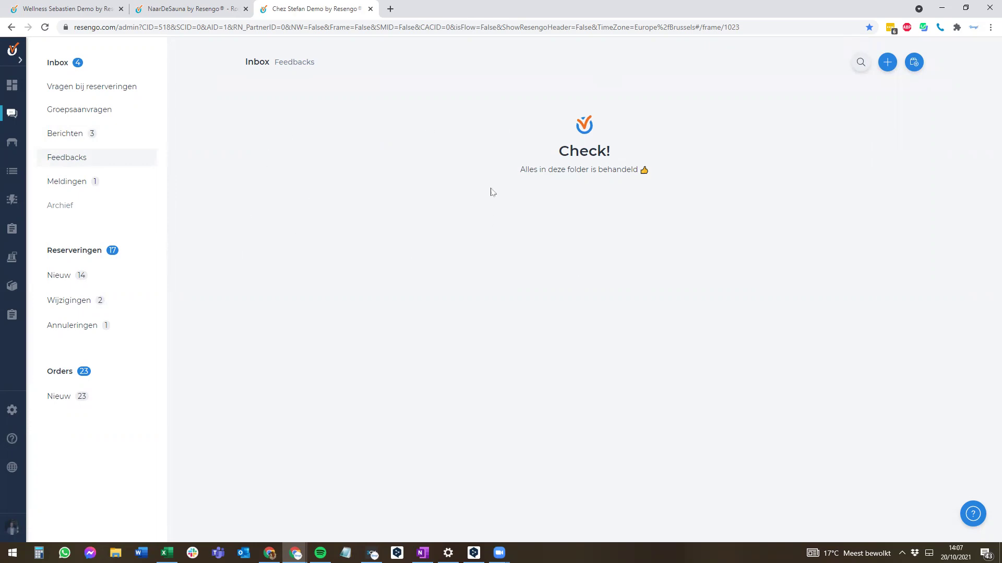
{"action": "left_click", "coordinate": [63, 182]}
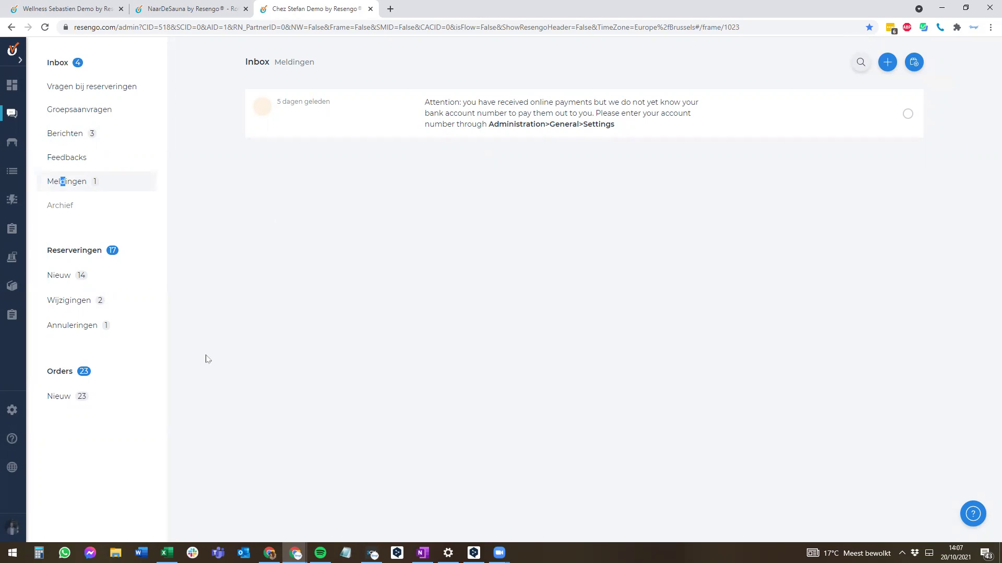
- Review all reservations and their Nieuw, Wijzigingen and Annuleringen folders
{"action": "left_click", "coordinate": [101, 255]}
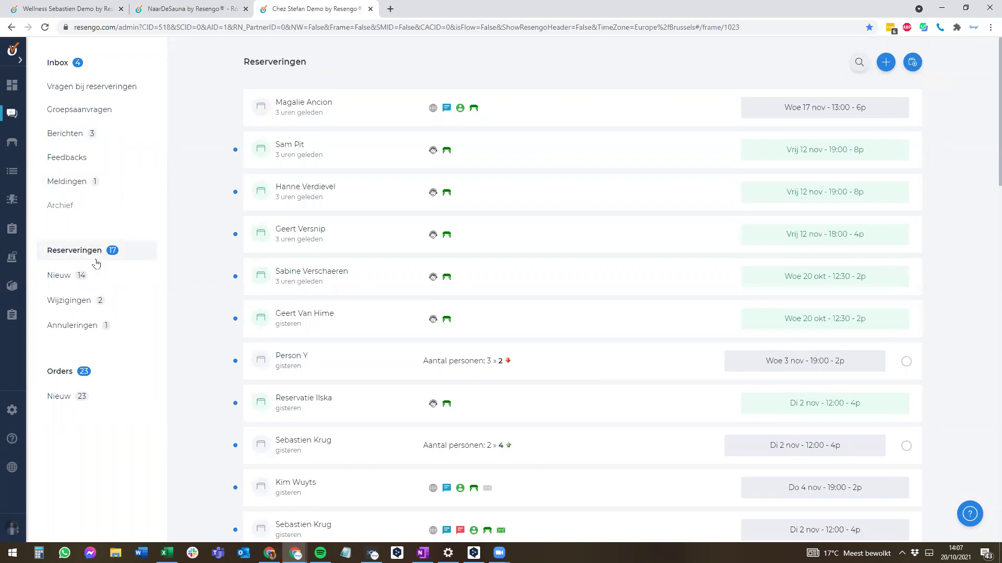
{"action": "left_click", "coordinate": [78, 274]}
{"action": "left_click", "coordinate": [64, 302]}
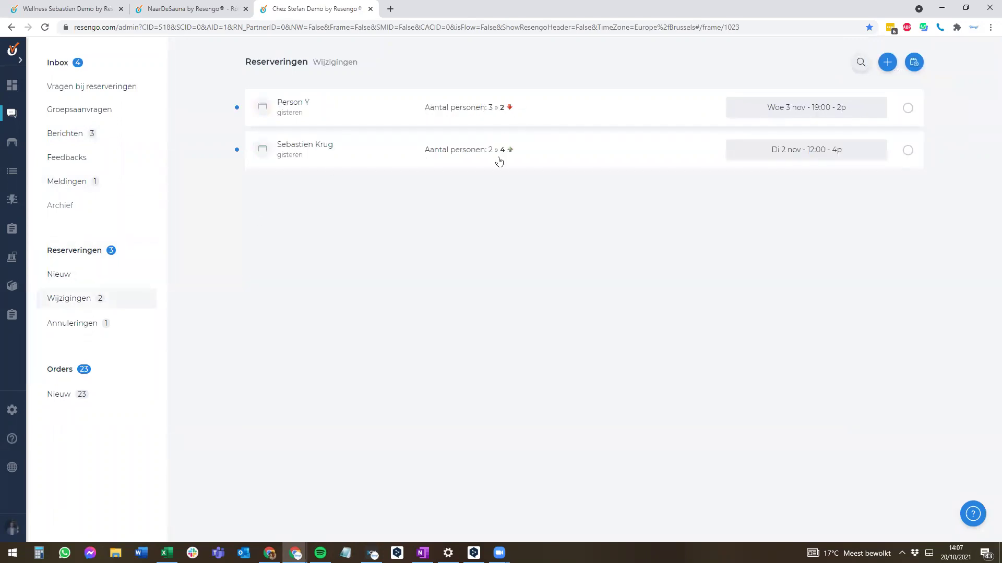
{"action": "left_click", "coordinate": [78, 324]}
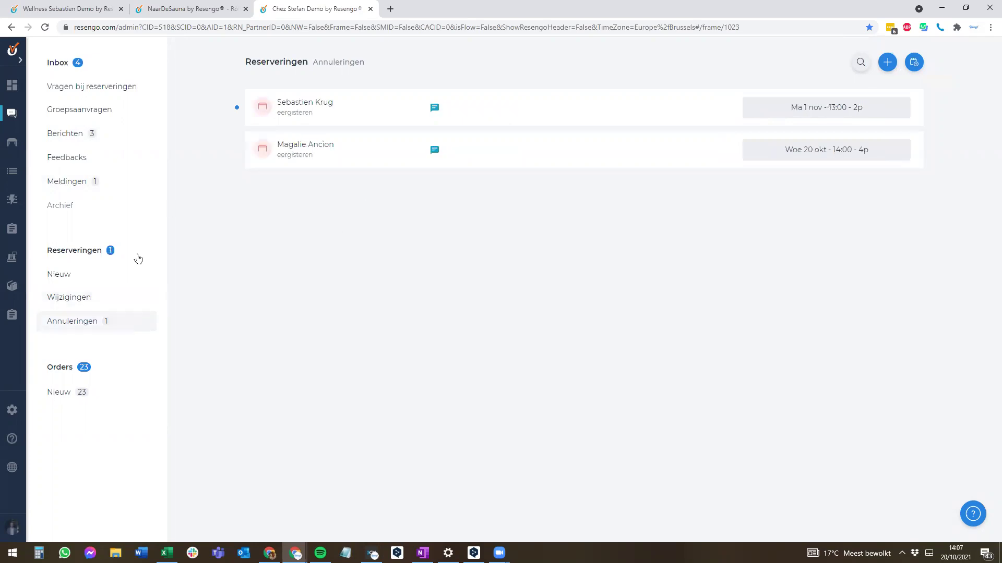
- View the details of the 17 November 13:00 reservation among the new reservations and close them
{"action": "left_click", "coordinate": [96, 276]}
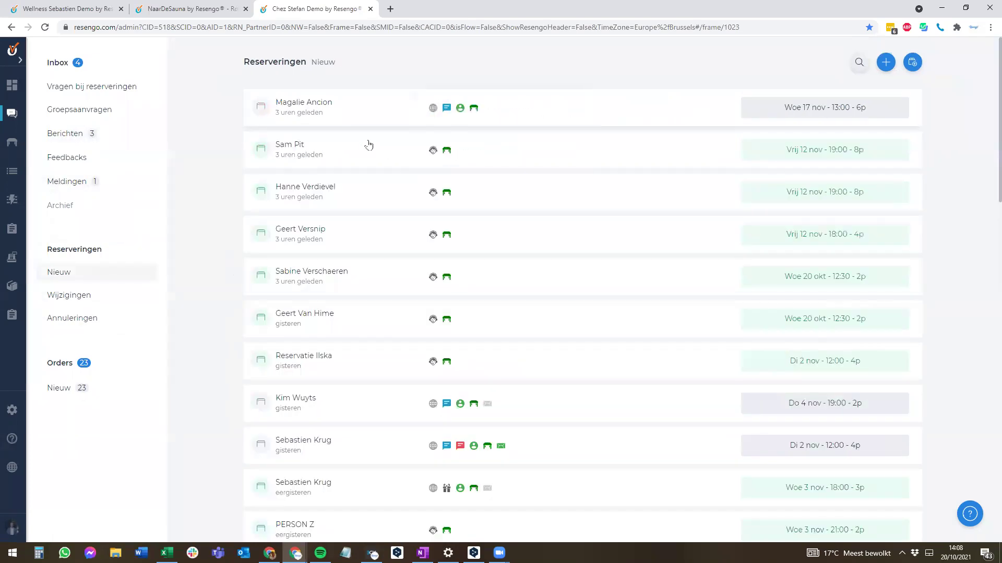
{"action": "left_click", "coordinate": [368, 116]}
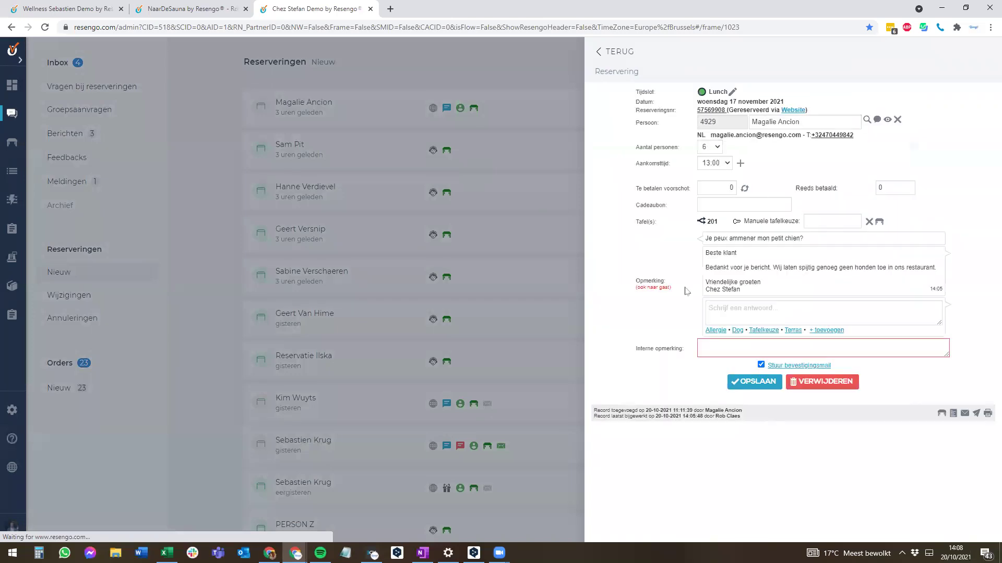
{"action": "left_click", "coordinate": [621, 52]}
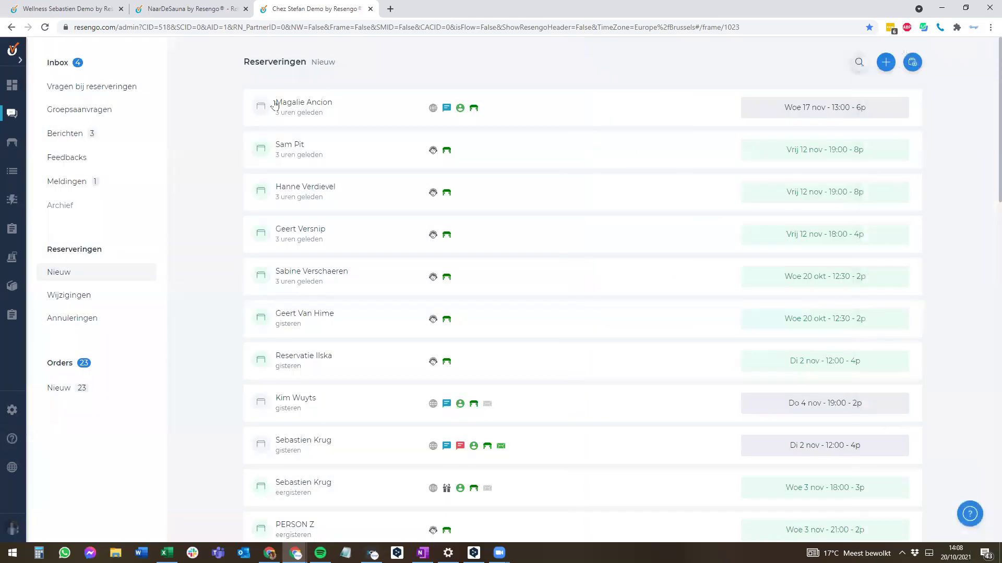
- Check the Reserveringen overview in the NaarDeSauna and Wellness Sebastien Demo accounts
{"action": "left_click", "coordinate": [197, 9]}
{"action": "left_click", "coordinate": [89, 274]}
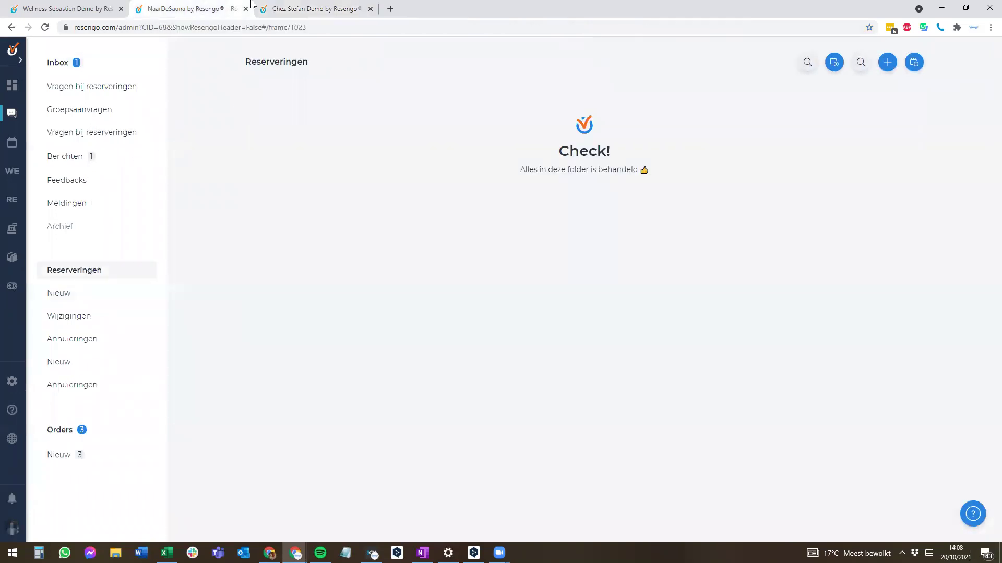
{"action": "left_click", "coordinate": [62, 9]}
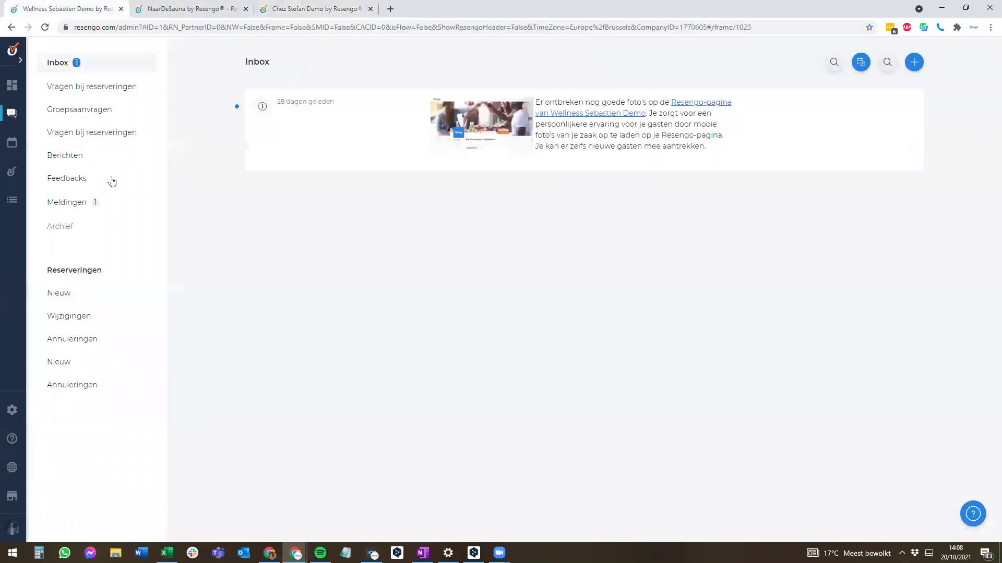
{"action": "left_click", "coordinate": [87, 269]}
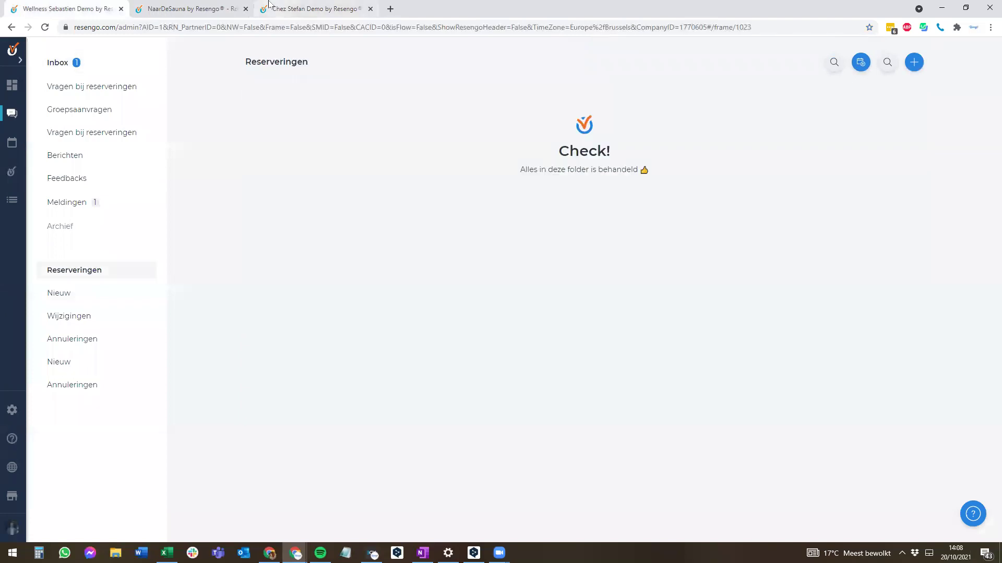
- Return to the Chez Stefan Demo account, browse its orders and view the details of the € 53 order
{"action": "left_click", "coordinate": [312, 9]}
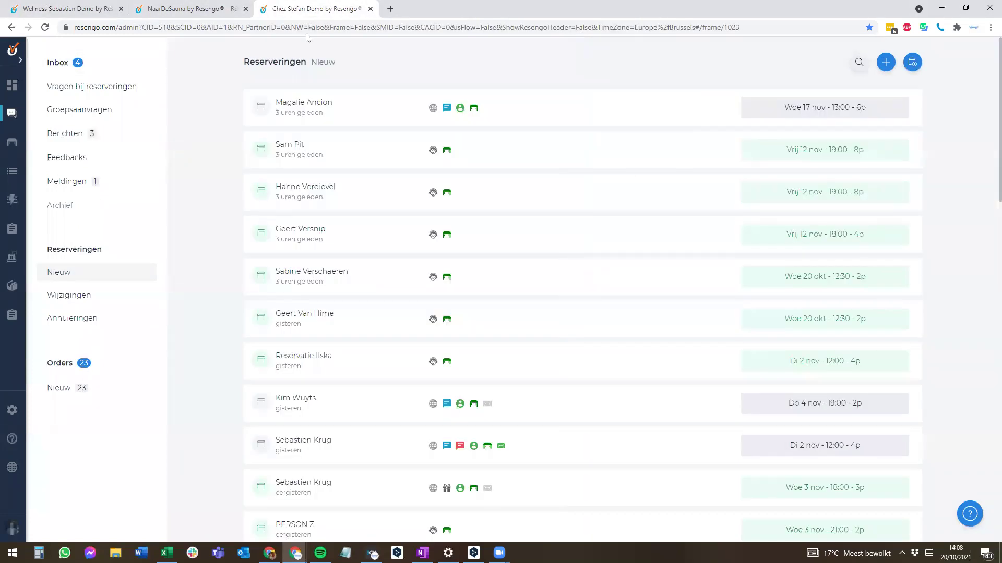
{"action": "left_click", "coordinate": [61, 361]}
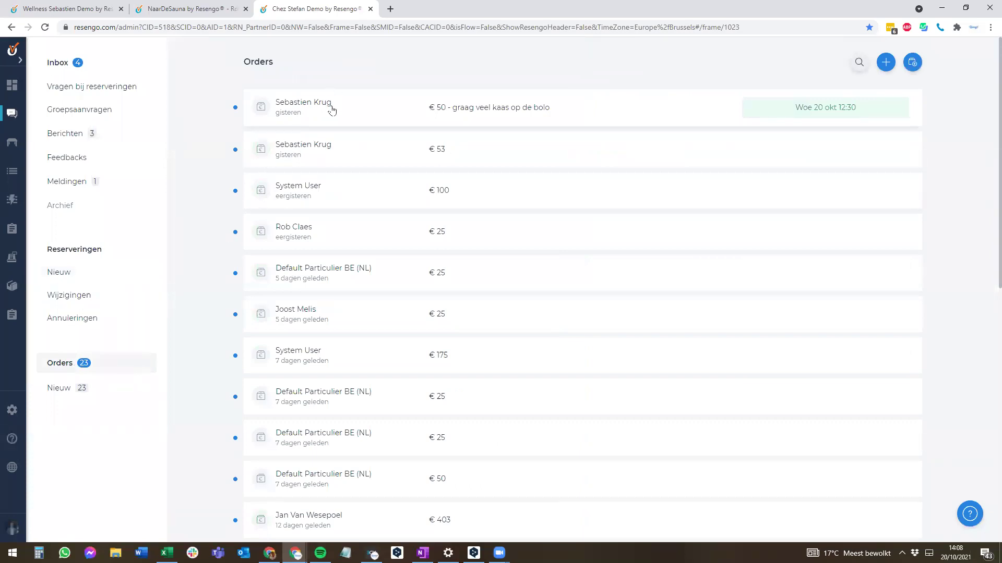
{"action": "scroll", "coordinate": [353, 201], "scroll_direction": "down", "scroll_amount": 2}
{"action": "scroll", "coordinate": [353, 201], "scroll_direction": "up", "scroll_amount": 2}
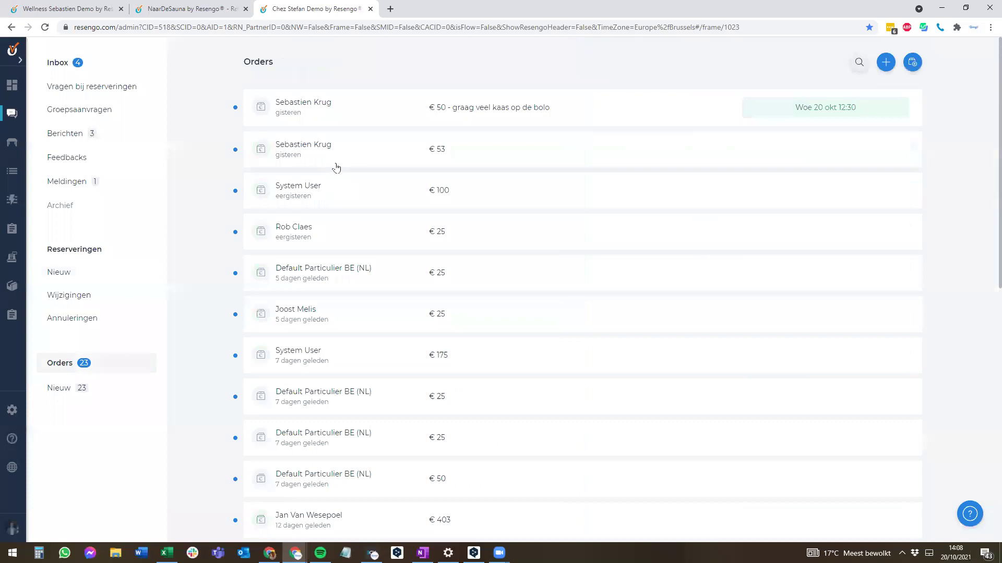
{"action": "left_click", "coordinate": [336, 156]}
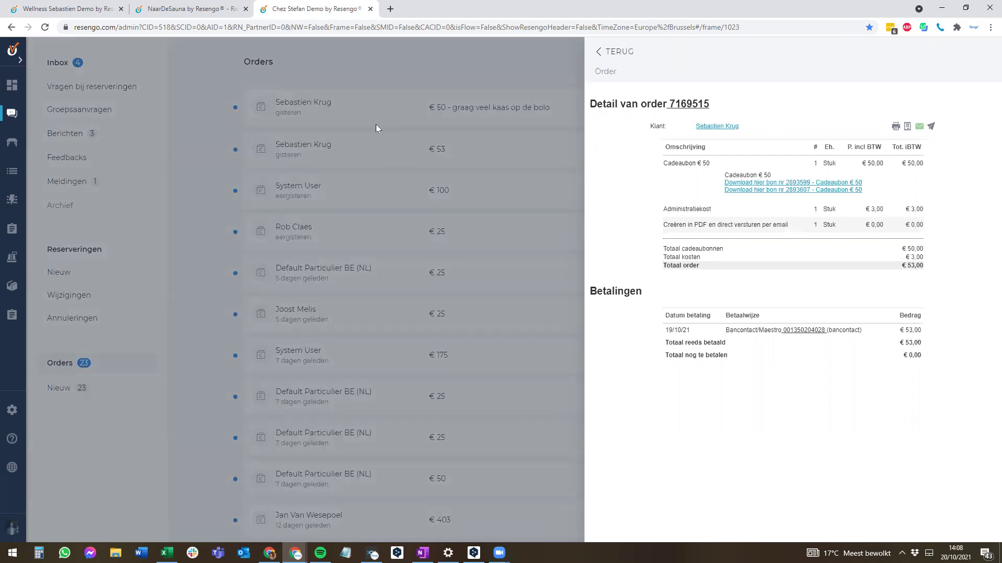
{"action": "left_click", "coordinate": [385, 66]}
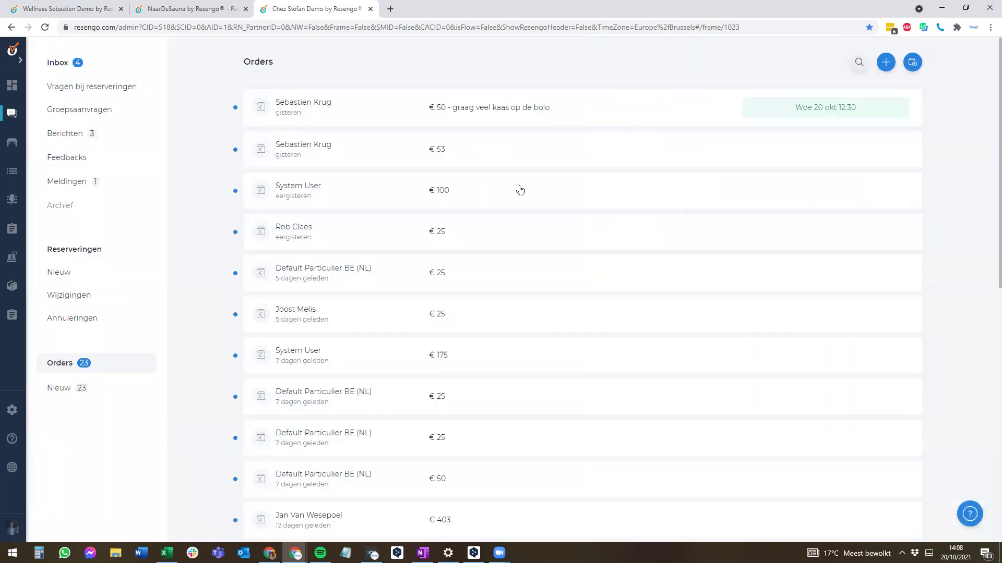
- View the new-reservation planner for the saunas and massage room in the NaarDeSauna account, then close it
{"action": "left_click", "coordinate": [177, 11]}
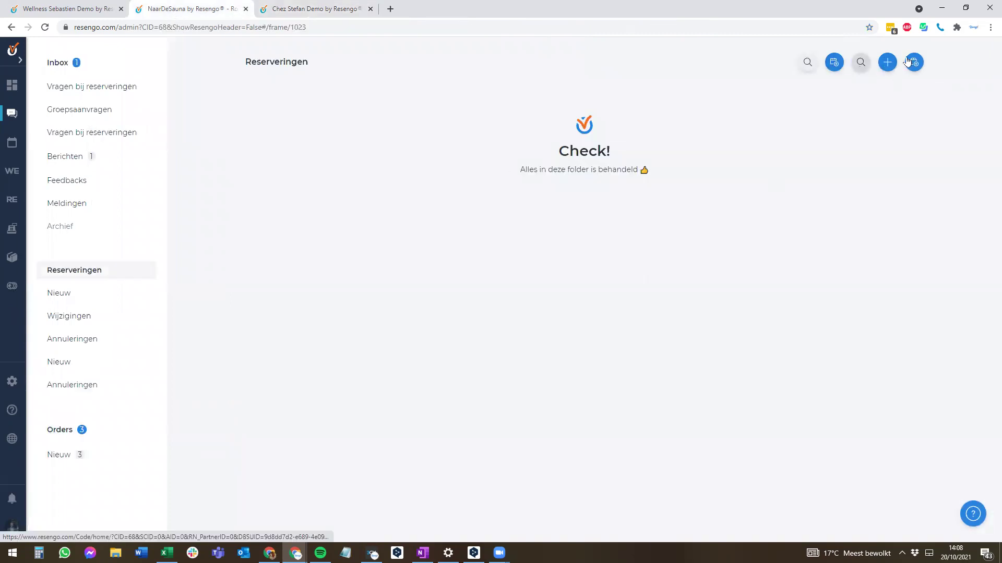
{"action": "left_click", "coordinate": [834, 63]}
{"action": "scroll", "coordinate": [522, 240], "scroll_direction": "down", "scroll_amount": 1}
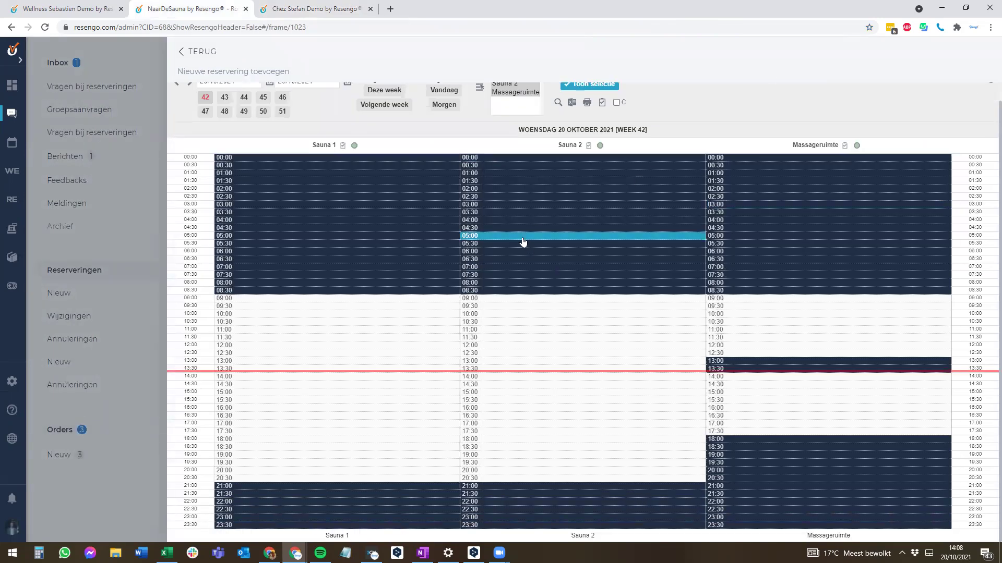
{"action": "scroll", "coordinate": [523, 241], "scroll_direction": "up", "scroll_amount": 1}
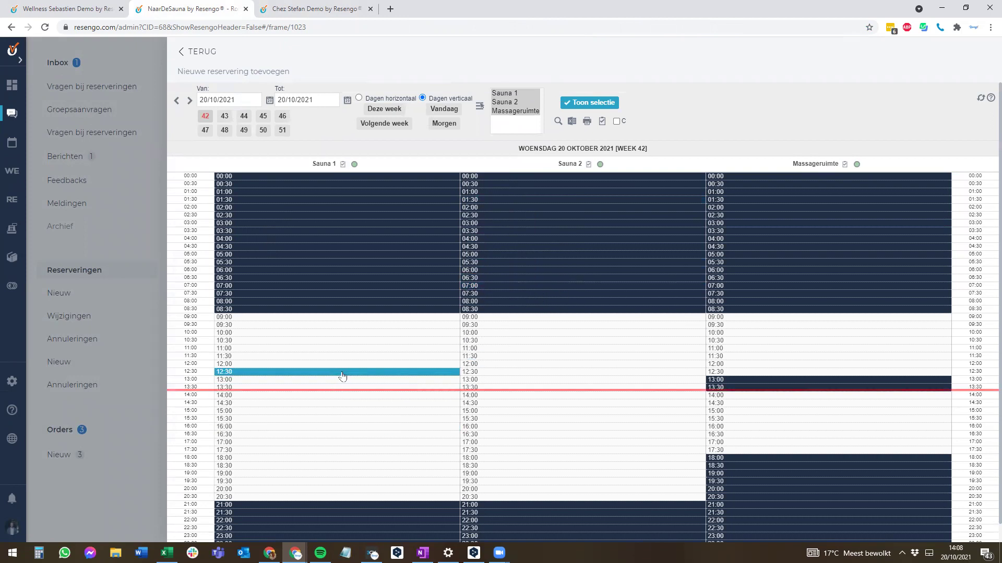
{"action": "scroll", "coordinate": [341, 376], "scroll_direction": "down", "scroll_amount": 1}
{"action": "scroll", "coordinate": [342, 375], "scroll_direction": "up", "scroll_amount": 1}
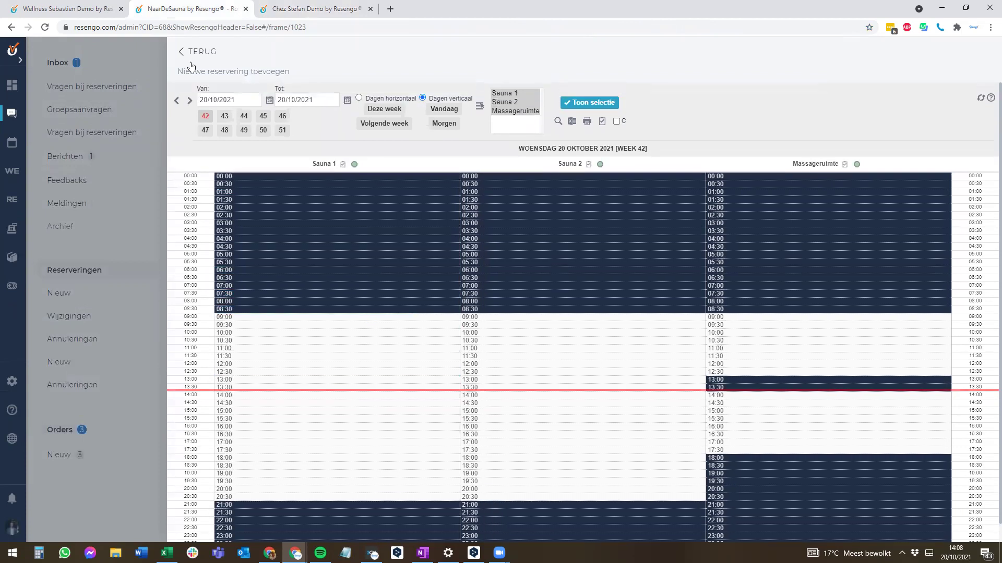
{"action": "left_click", "coordinate": [194, 54]}
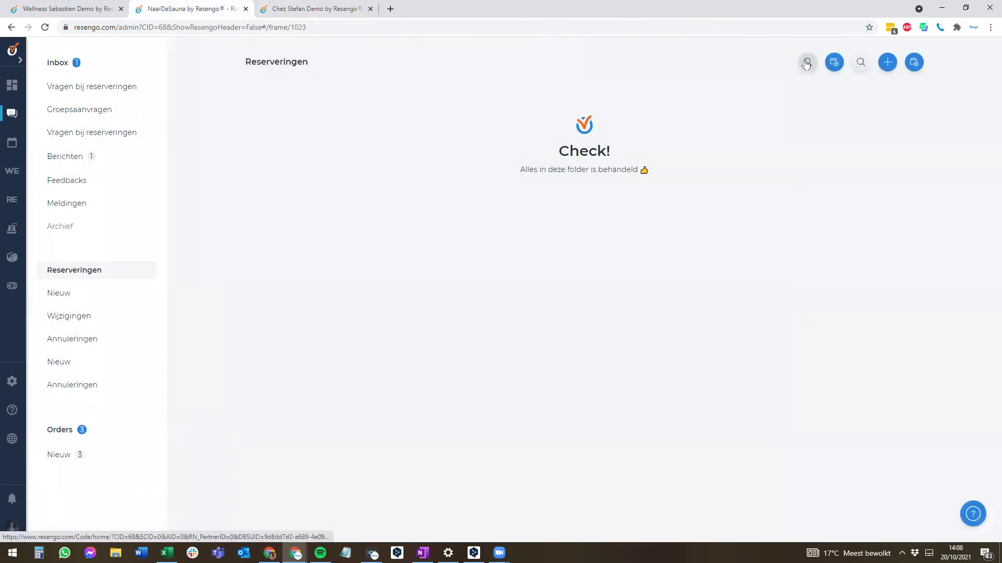
- Search the open reservations by the guest's surname with the quick search and close it
{"action": "left_click", "coordinate": [806, 63]}
{"action": "left_click", "coordinate": [647, 94]}
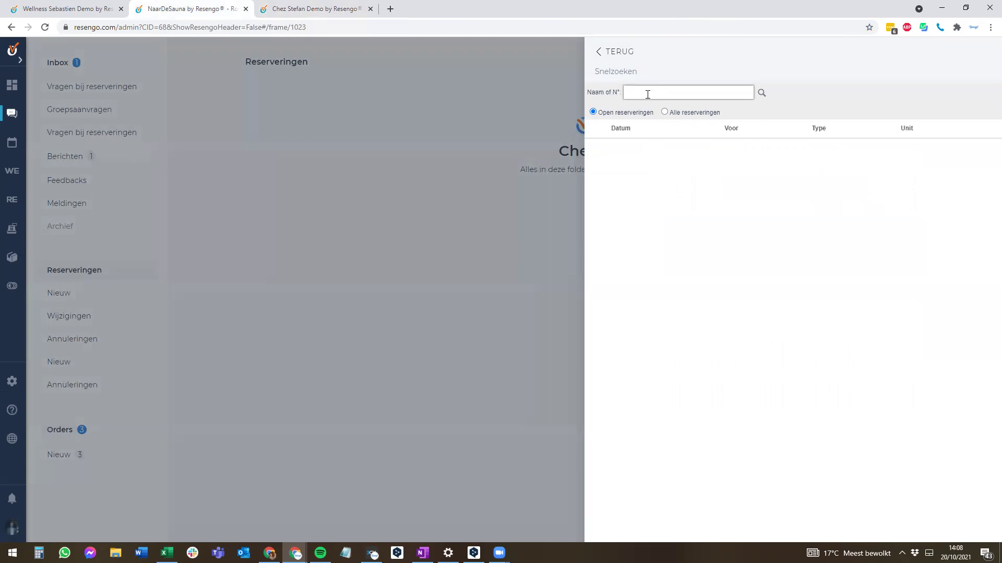
{"action": "left_click", "coordinate": [632, 93]}
{"action": "type", "text": "claes"}
{"action": "key", "text": "Return"}
{"action": "left_click", "coordinate": [614, 56]}
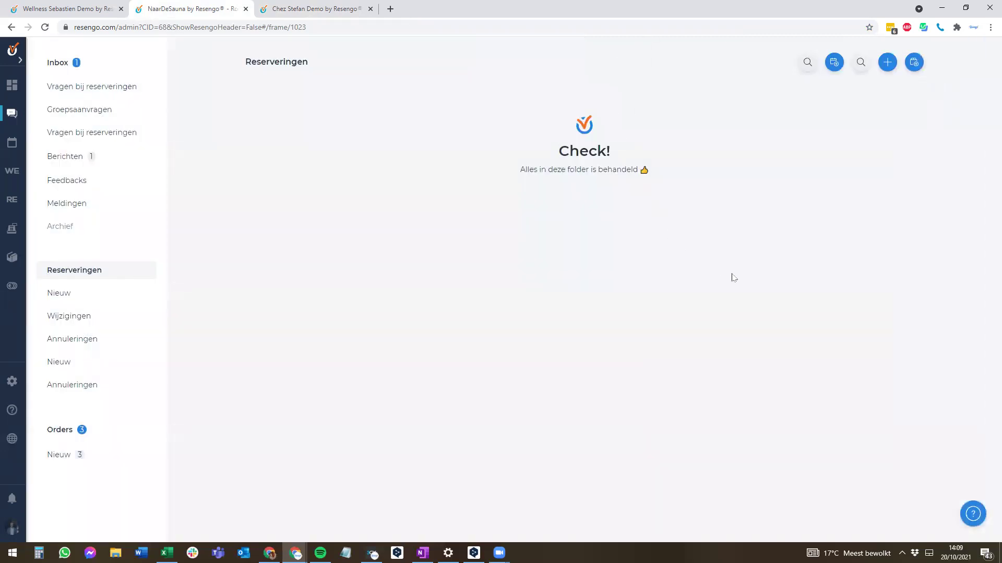
- Consult the help article on updating or cancelling reservations from the Resengo Inbox, then close the help
{"action": "left_click", "coordinate": [973, 514]}
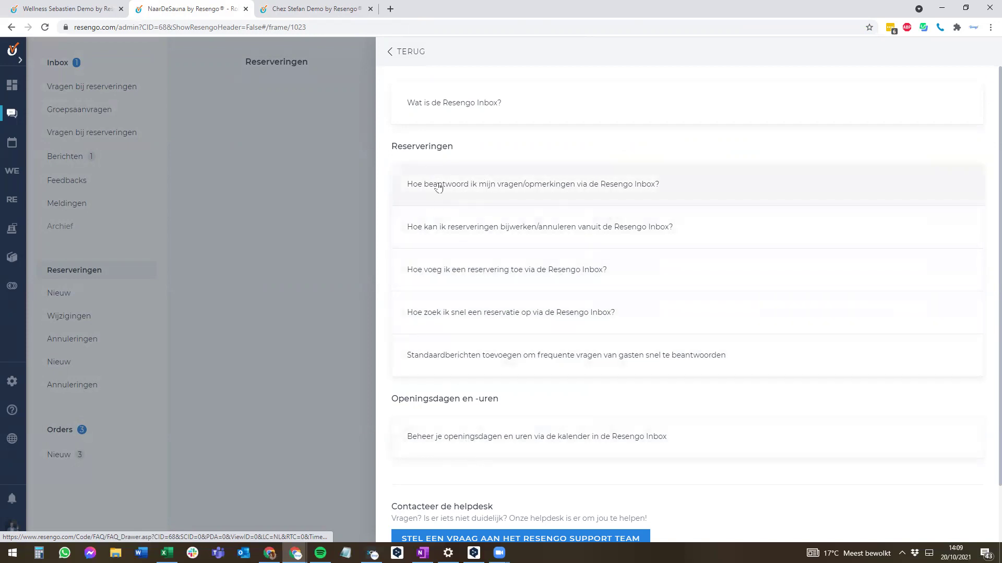
{"action": "left_click", "coordinate": [467, 235]}
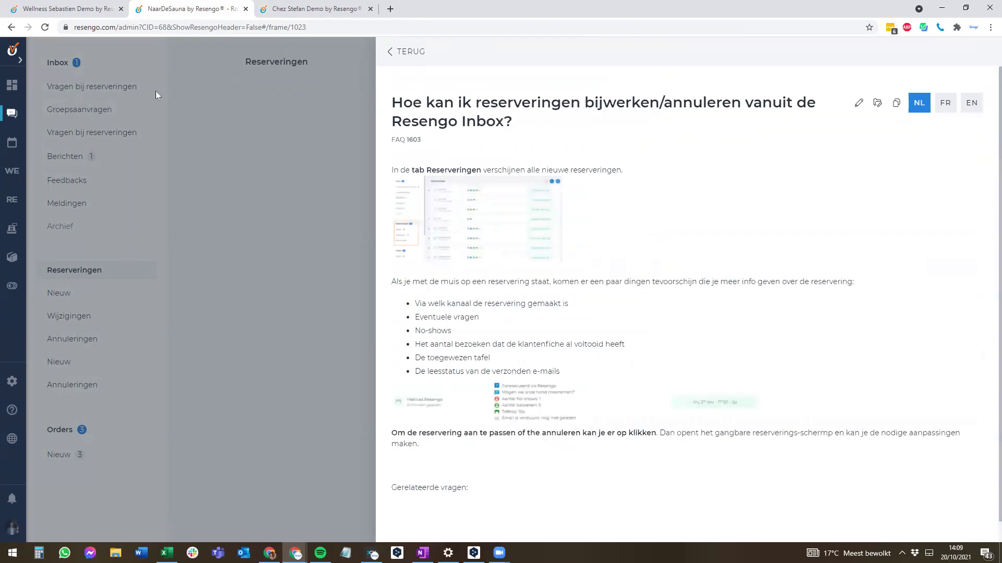
{"action": "left_click", "coordinate": [423, 51]}
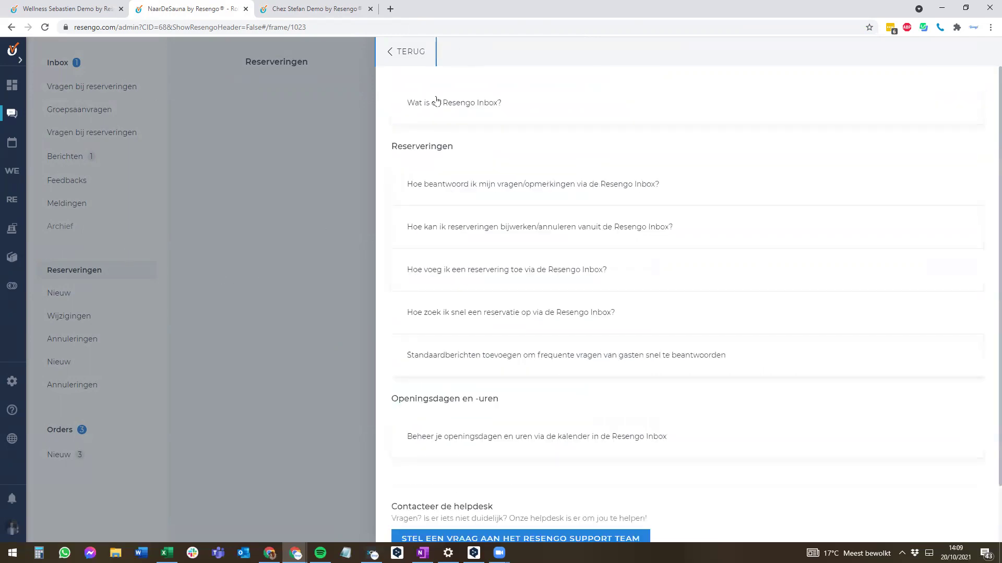
{"action": "left_click", "coordinate": [418, 53]}
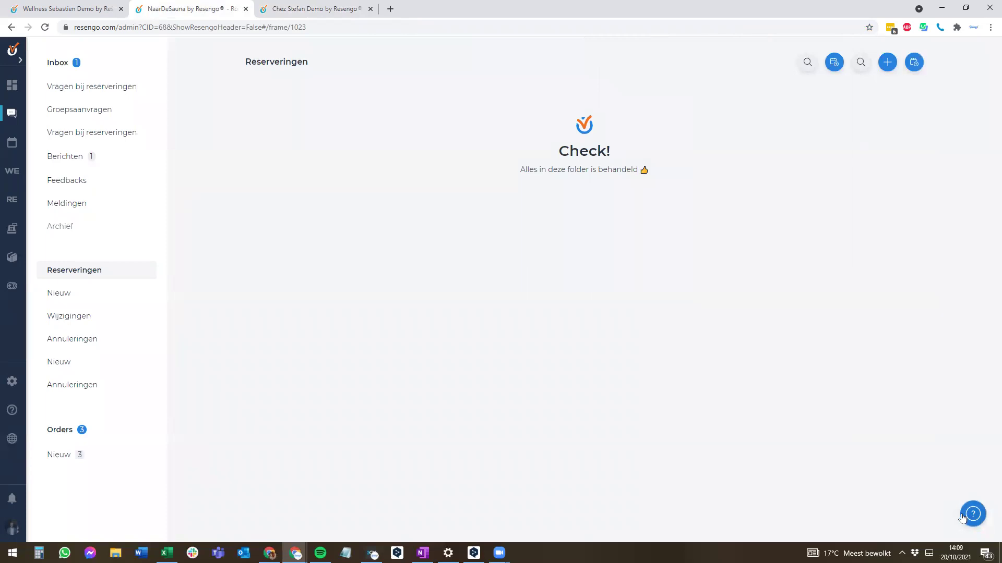